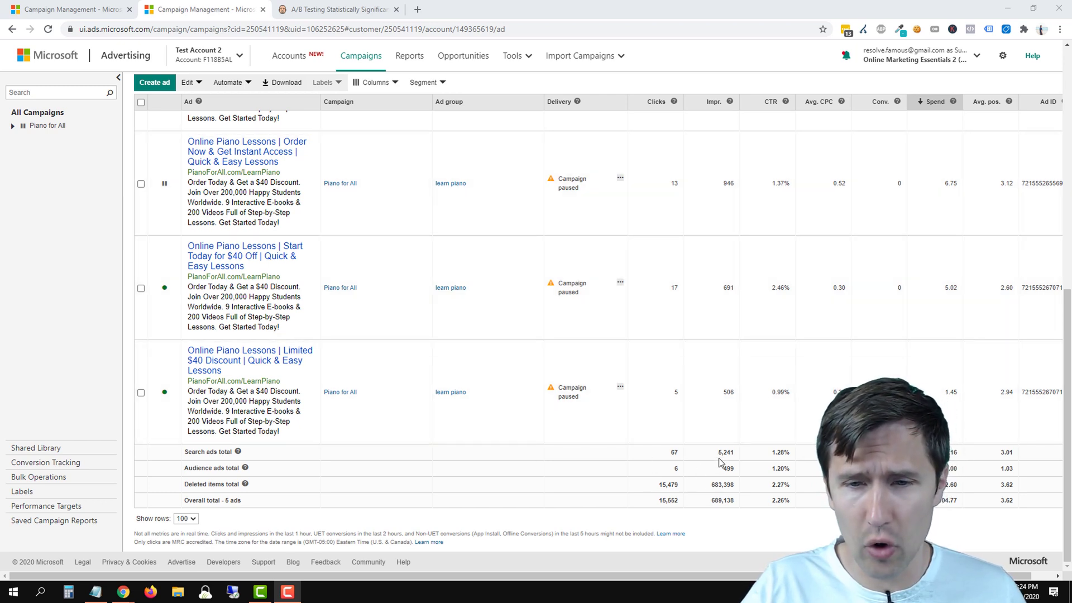
Step: Select the piano ads' search totals of 67 clicks and 5,241 impressions, then switch to the Diabetes Freedom ads
double_click(666, 452)
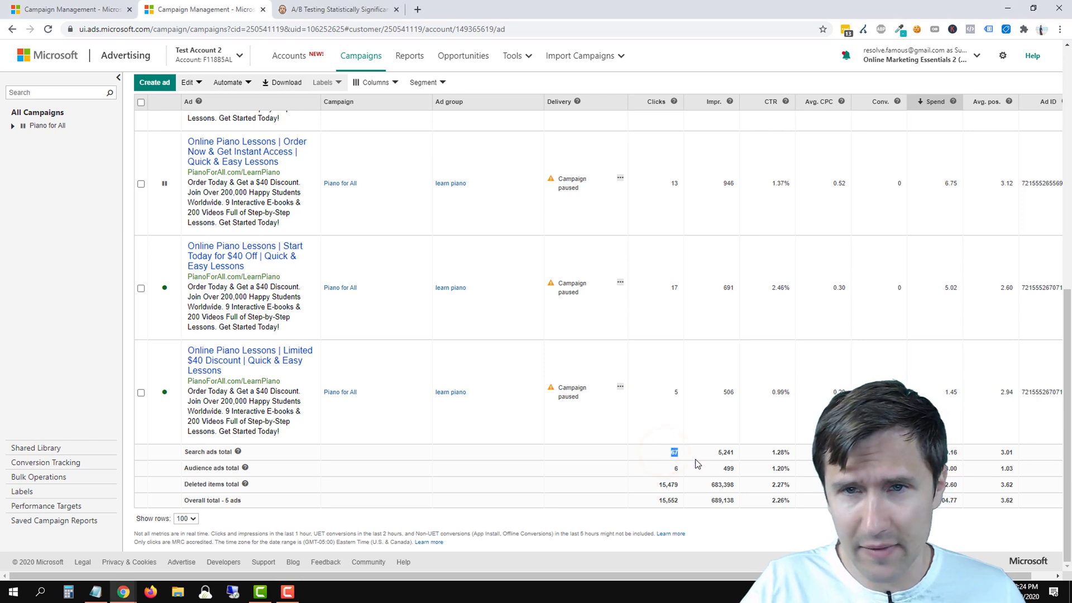
double_click(726, 452)
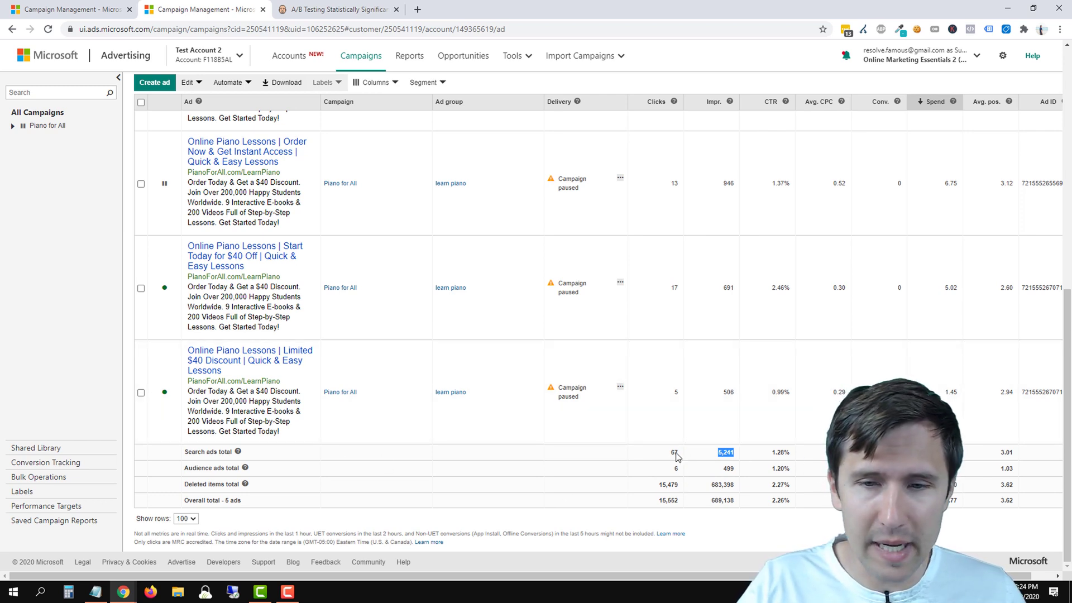
left_click(89, 12)
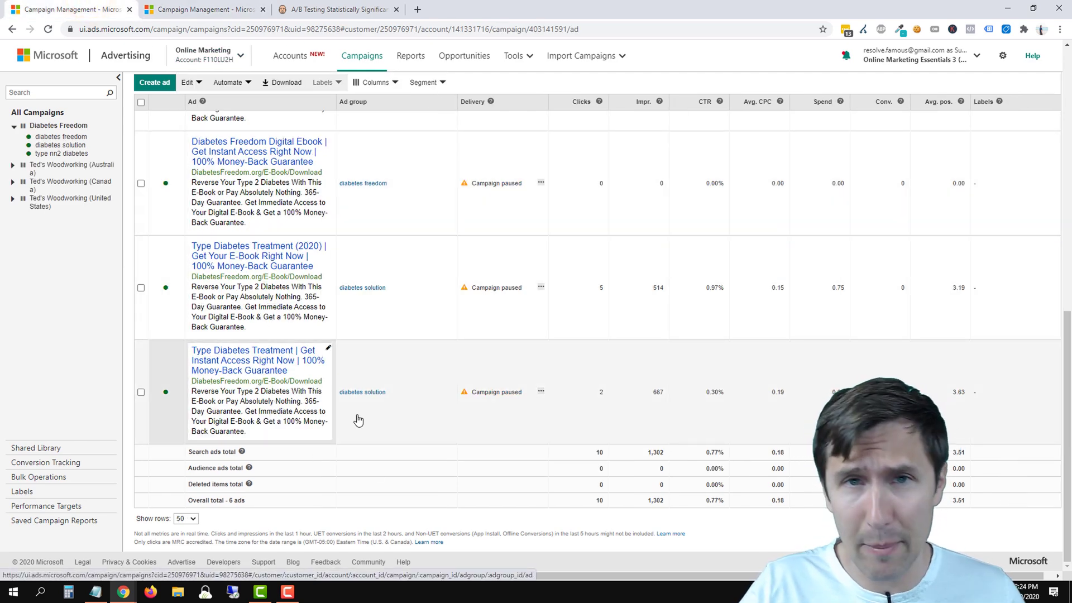
Step: Select the Diabetes Freedom search ads total of 10 clicks
left_click(586, 450)
double_click(598, 452)
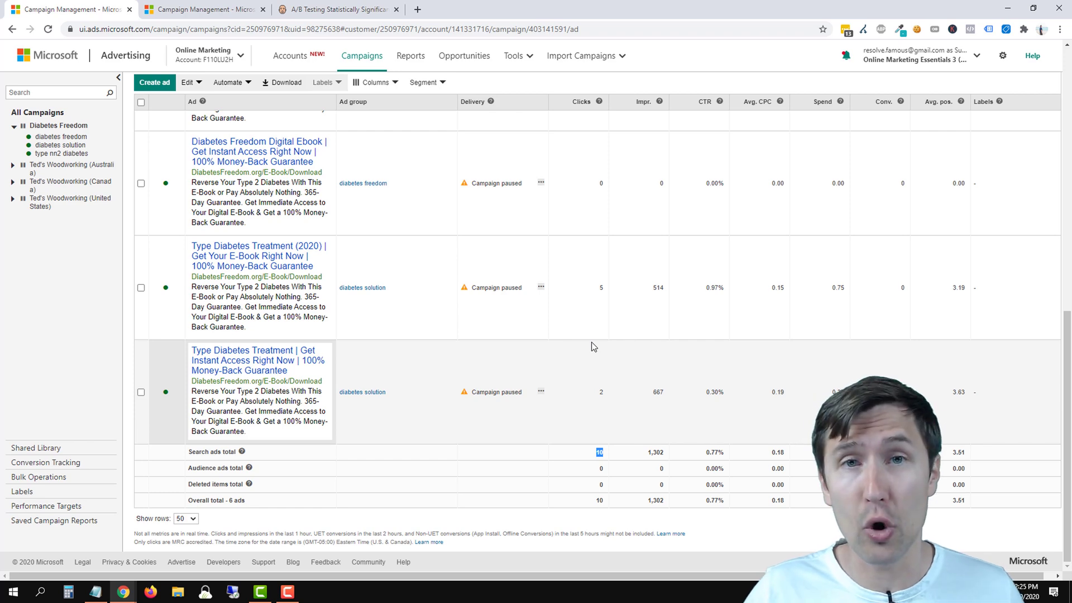
left_click(310, 8)
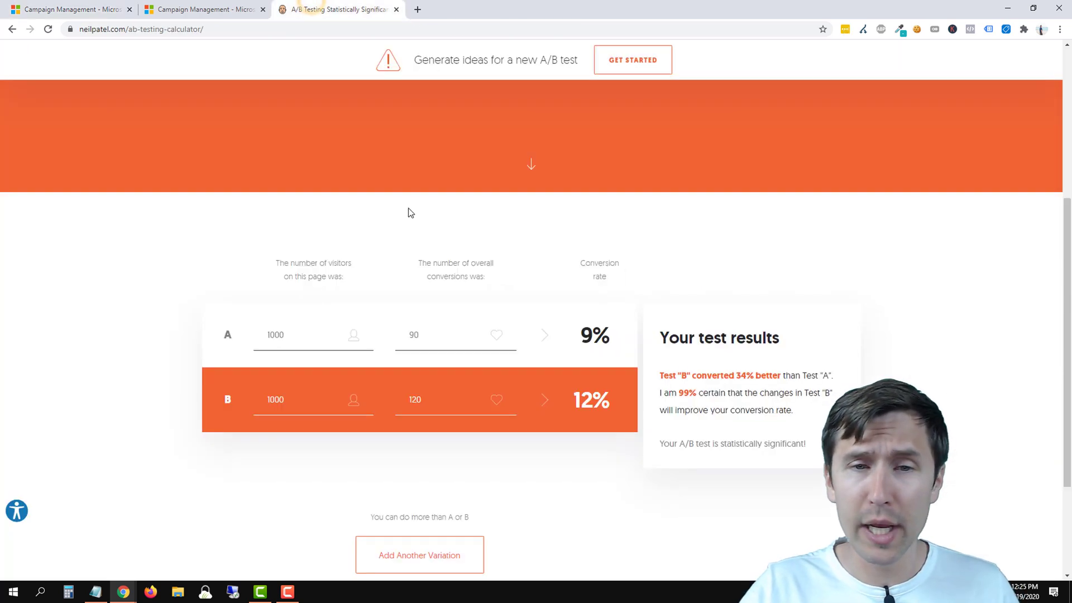
scroll(526, 245, "up", 5)
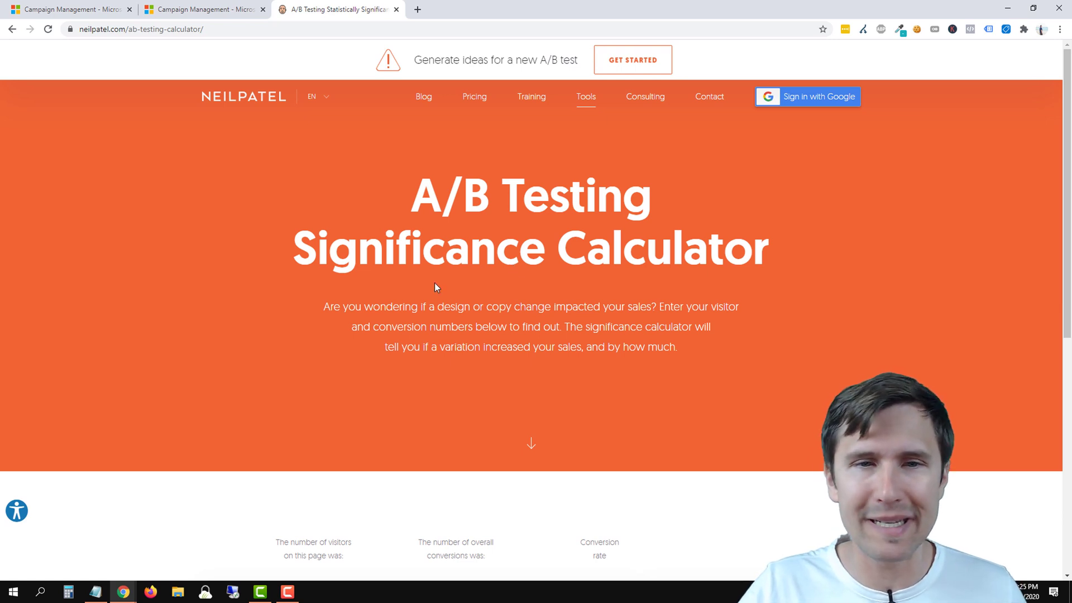
scroll(391, 346, "down", 4)
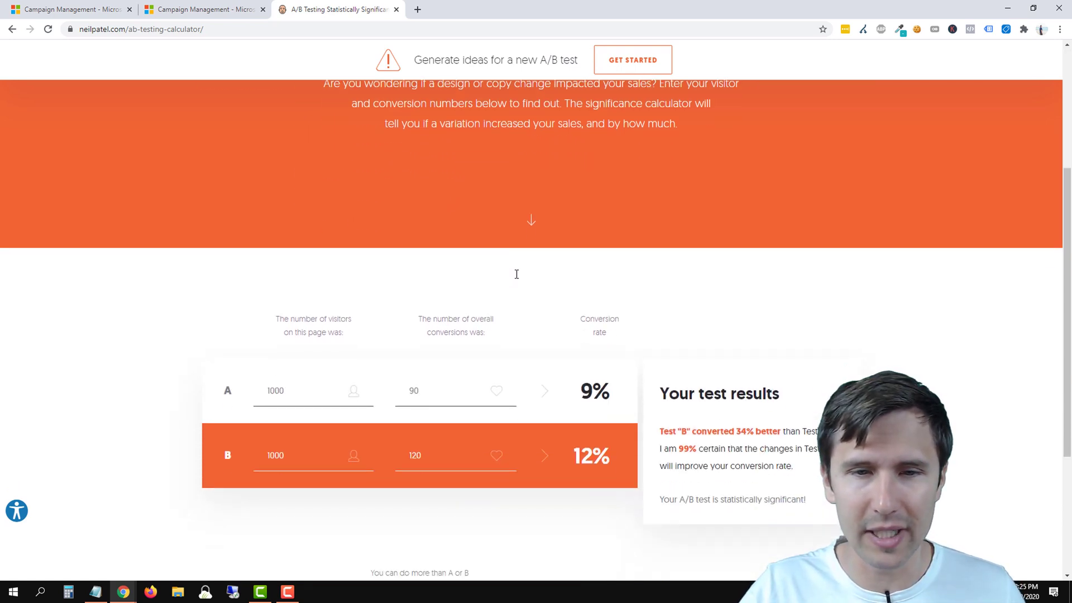
scroll(280, 380, "down", 1)
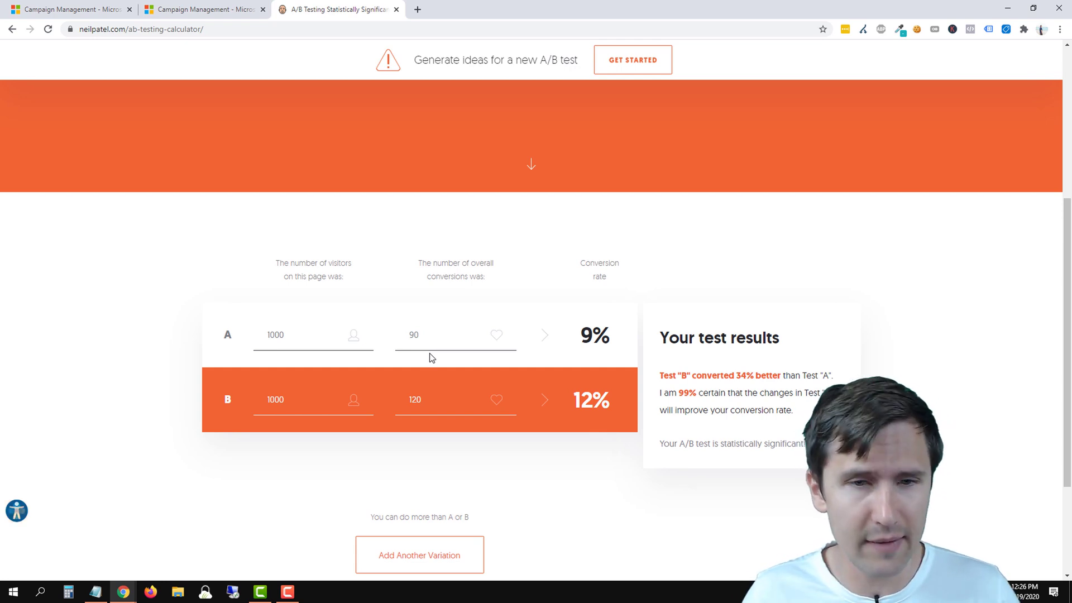
Step: Set variant B's conversions to 100 and highlight the 78% certain, not significant result
double_click(410, 402)
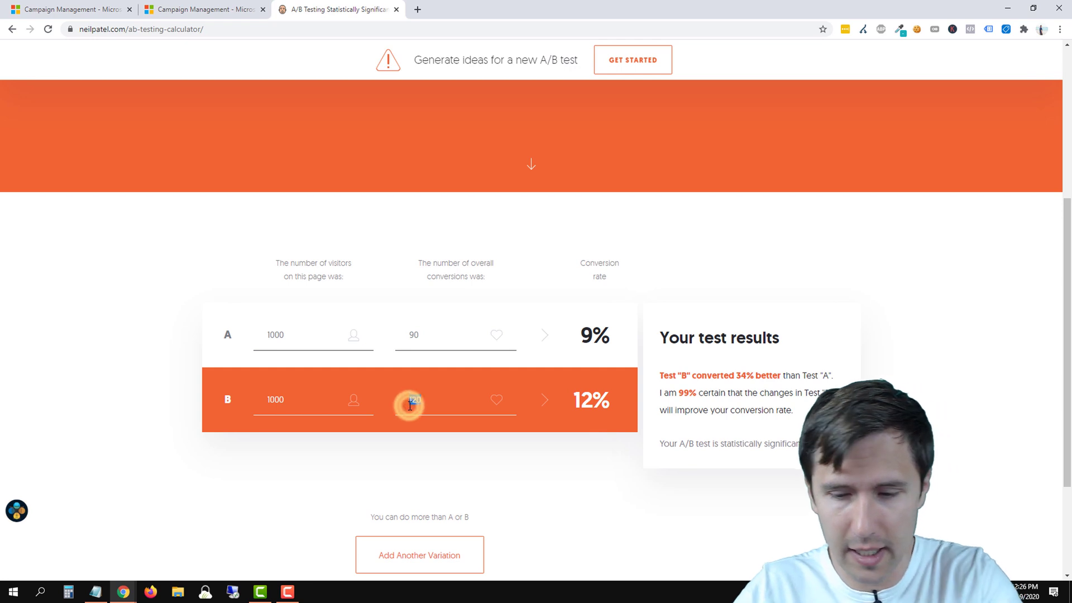
type("100")
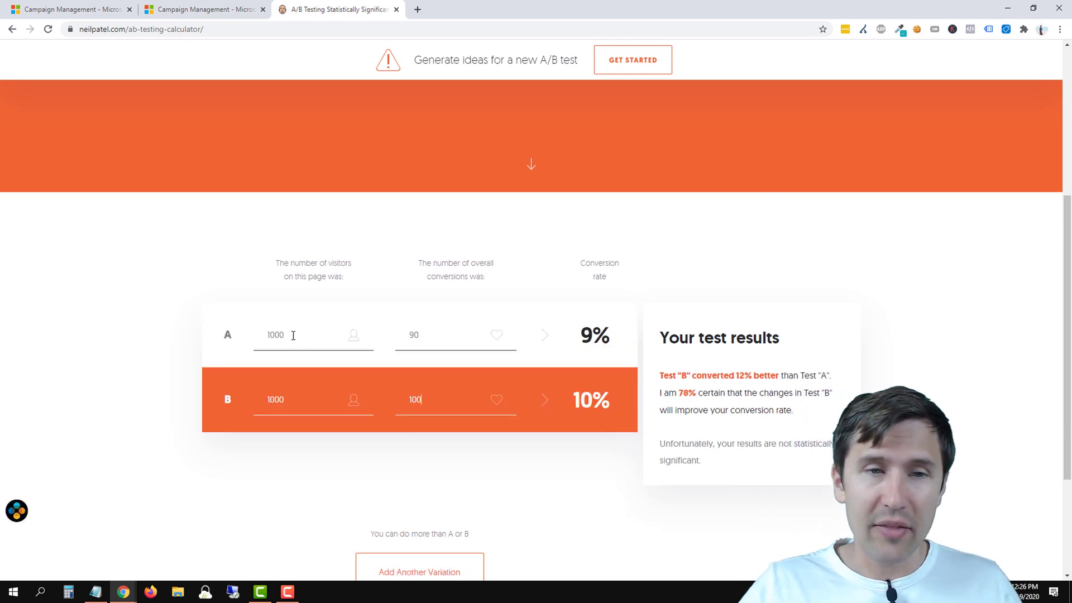
left_click(420, 343)
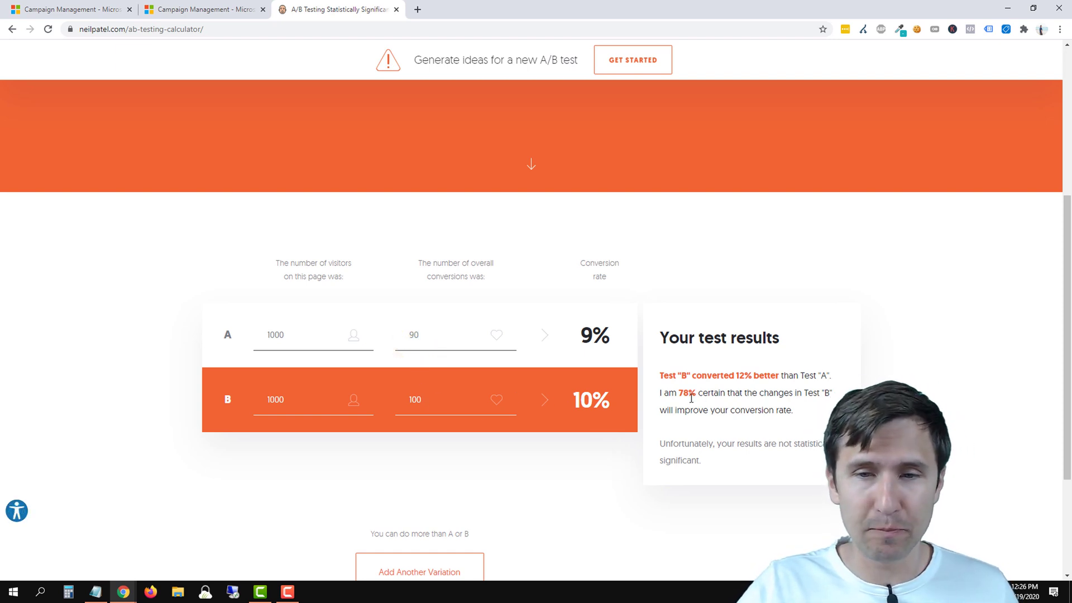
left_click_drag(660, 393, 727, 393)
left_click(745, 395)
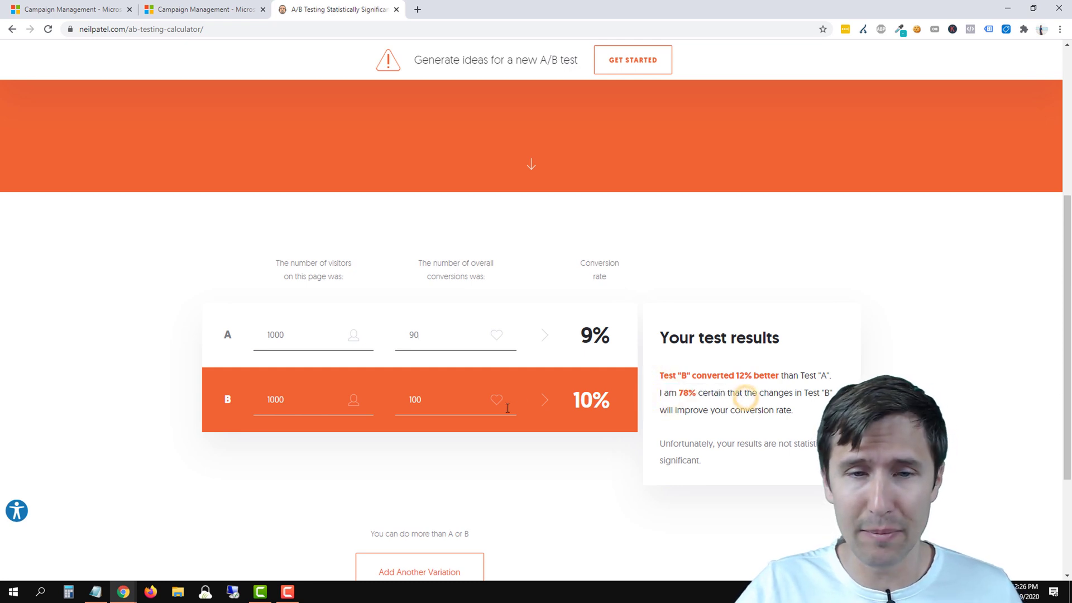
left_click(667, 443)
left_click_drag(667, 442, 737, 467)
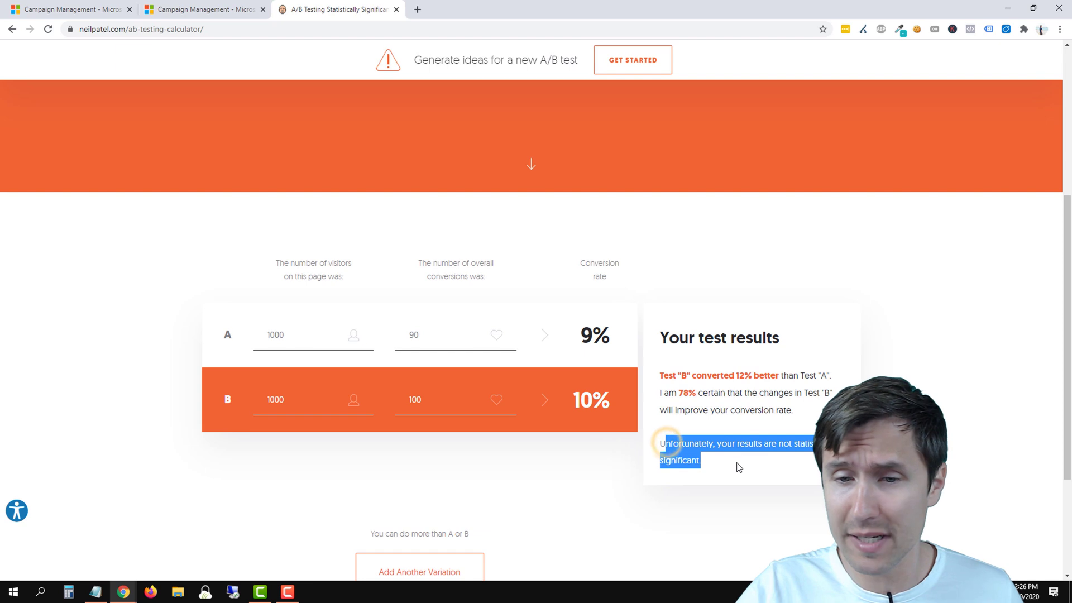
left_click(712, 432)
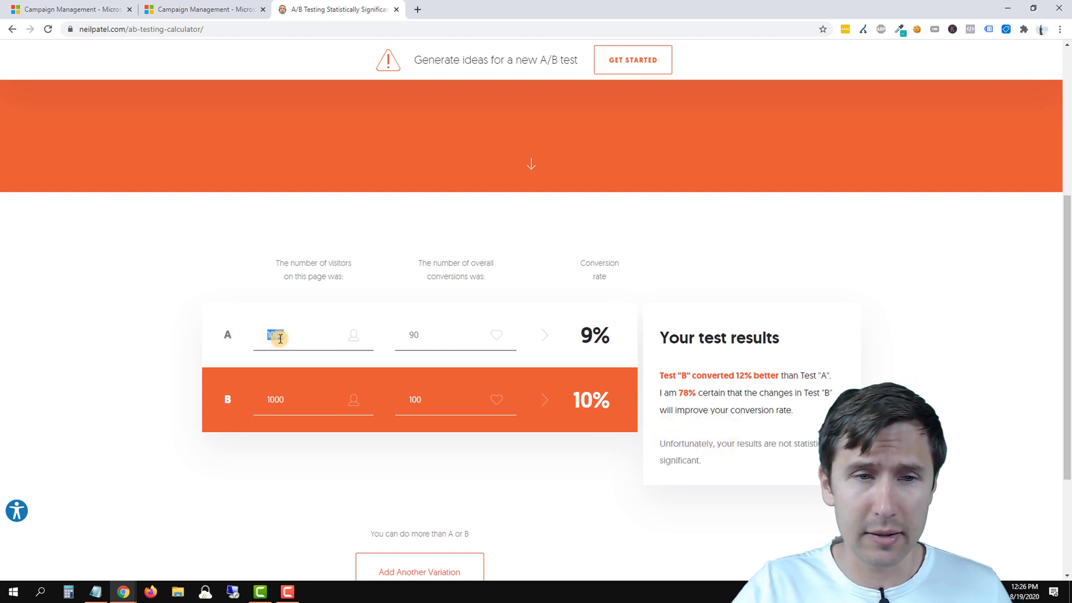
Step: Change both variations' visitor counts to 2000, then to 3000 each
type("2000")
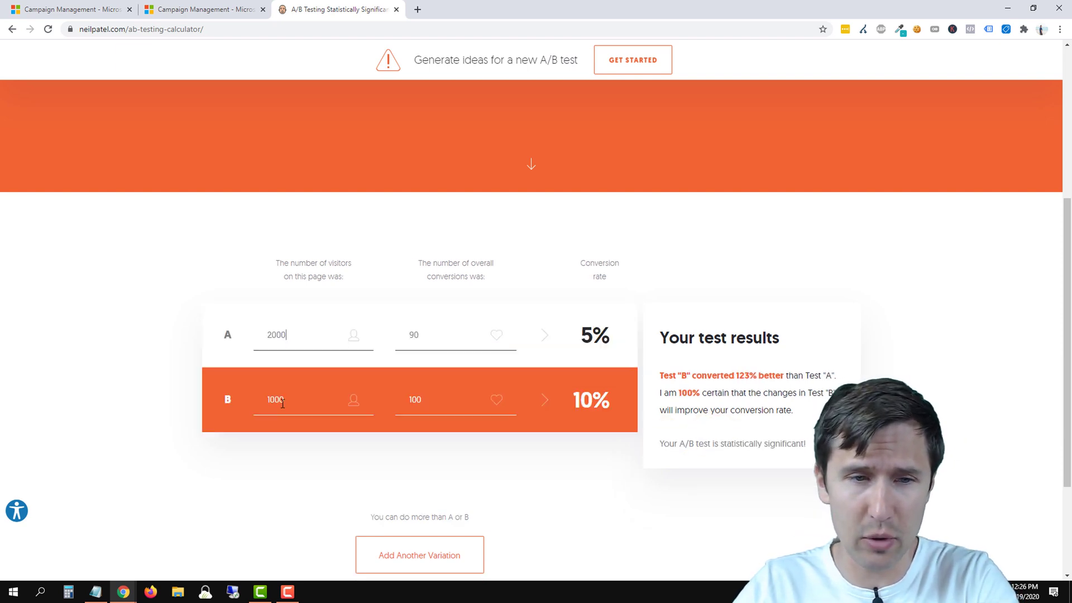
double_click(282, 400)
type("2000")
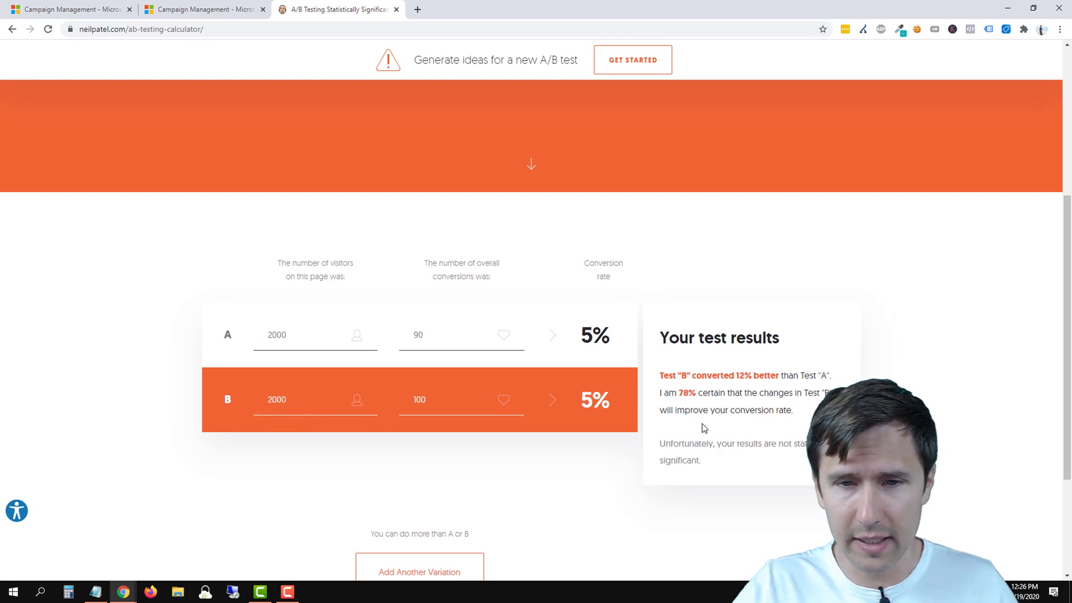
double_click(284, 336)
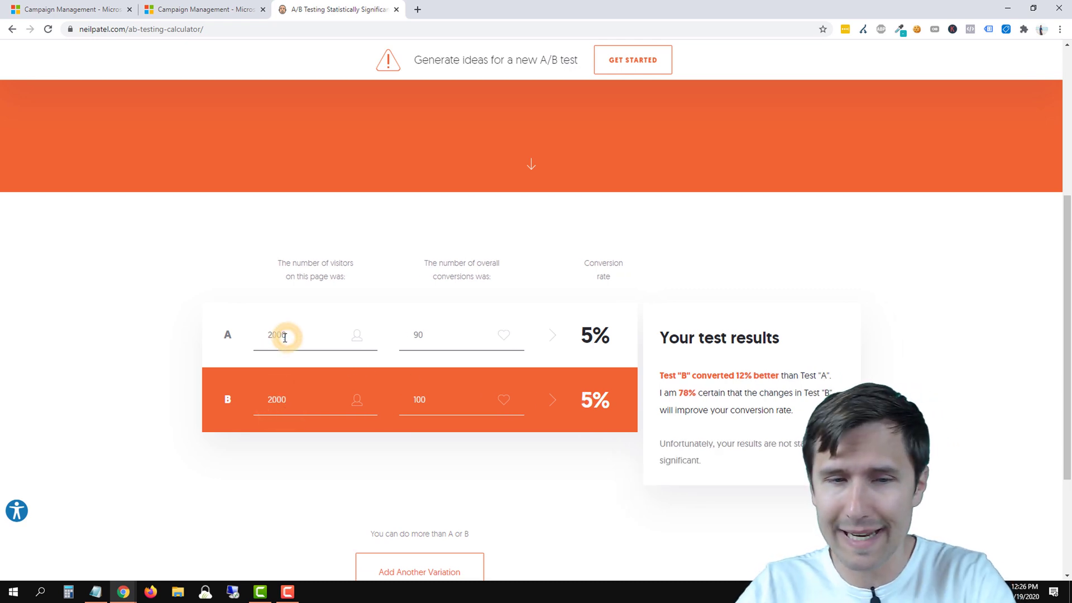
type("3000")
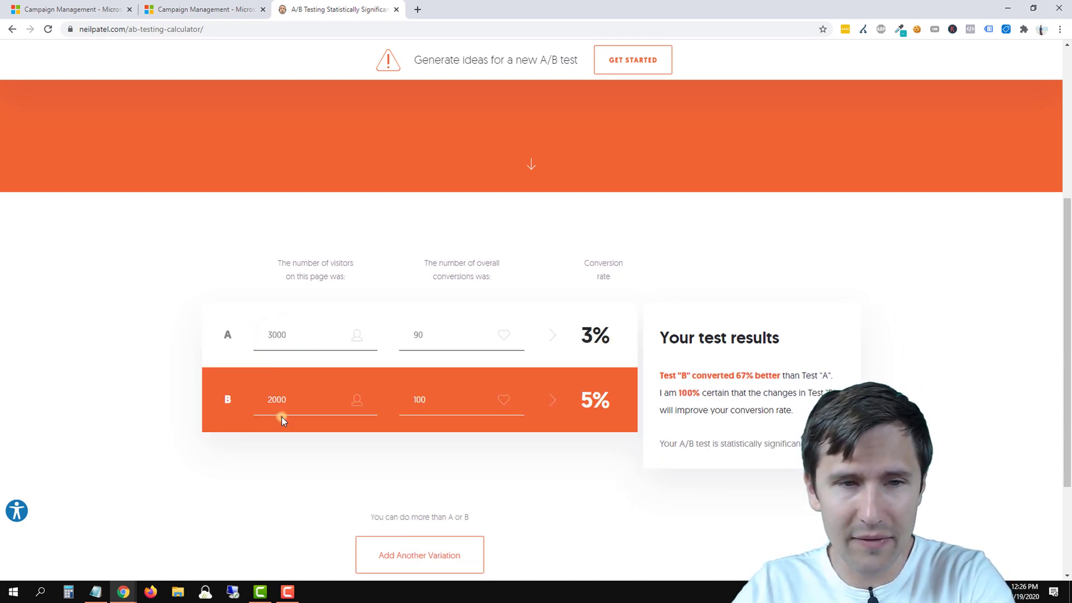
double_click(281, 417)
type("3000")
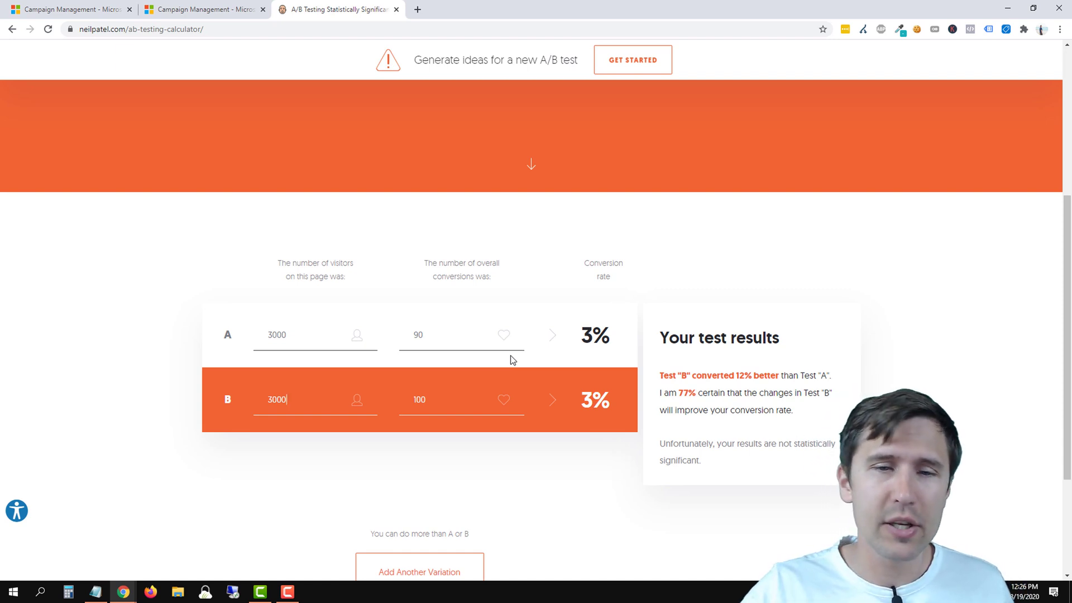
Step: Replace variant B's conversions with 130, making the test statistically significant
double_click(415, 398)
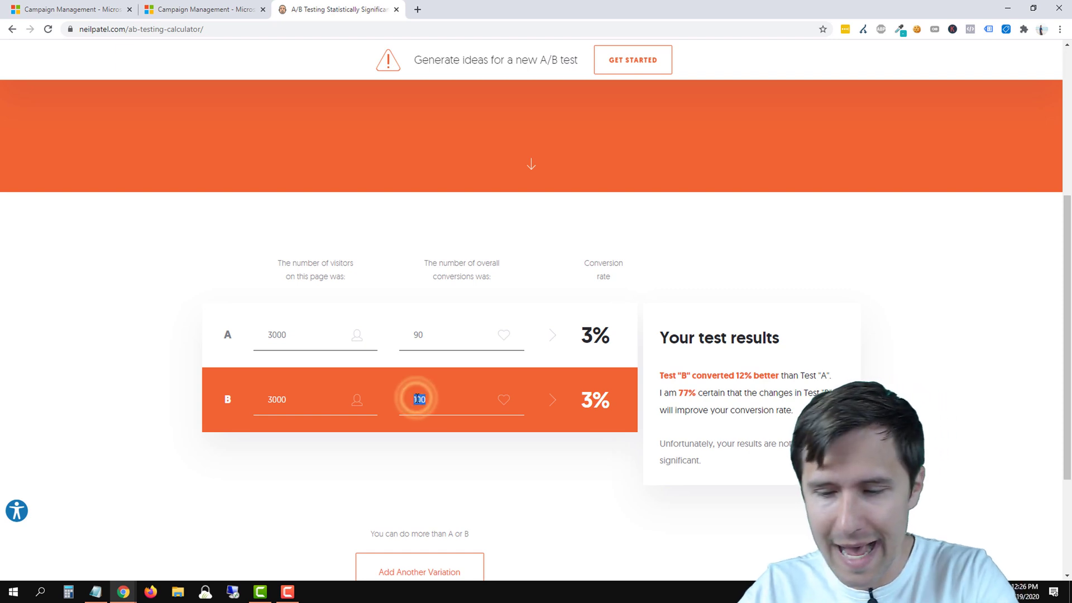
type("130")
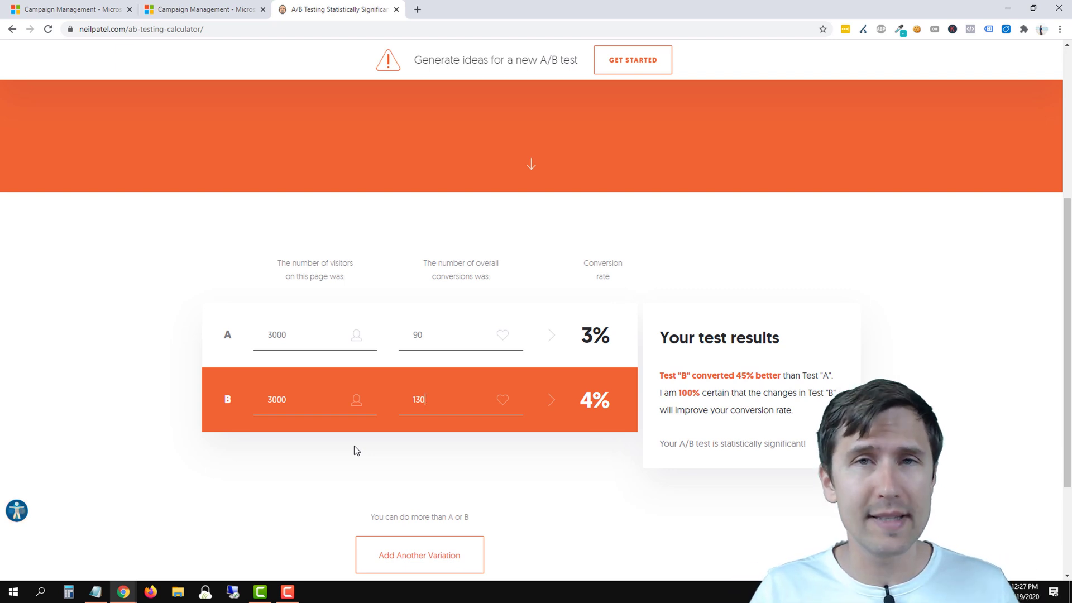
Step: Scroll to the top of the piano ads table and select the first ad's 19 clicks
left_click(190, 10)
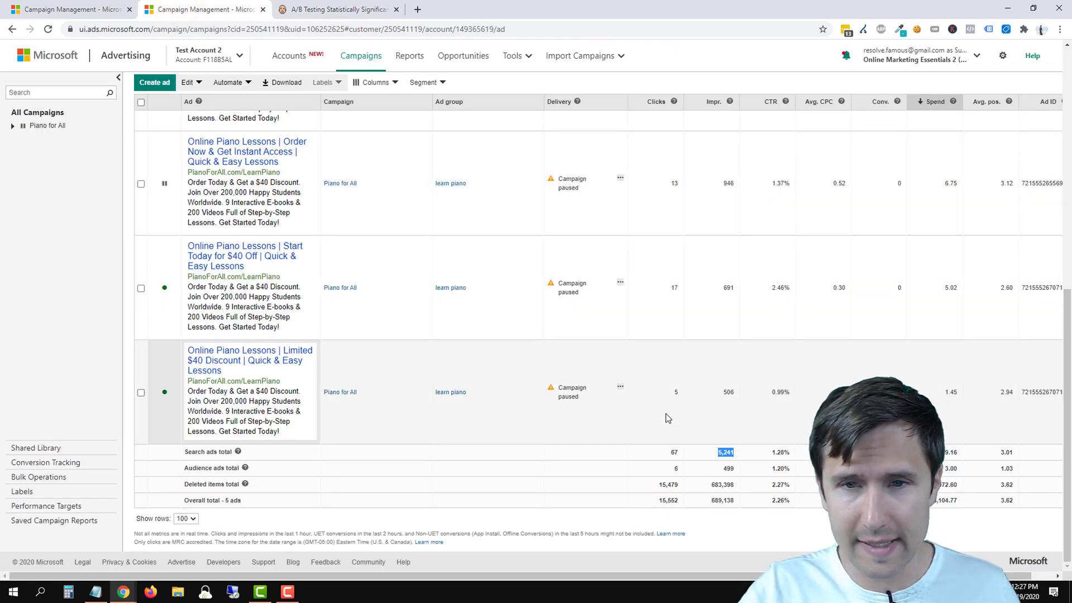
scroll(667, 418, "up", 3)
scroll(668, 417, "up", 3)
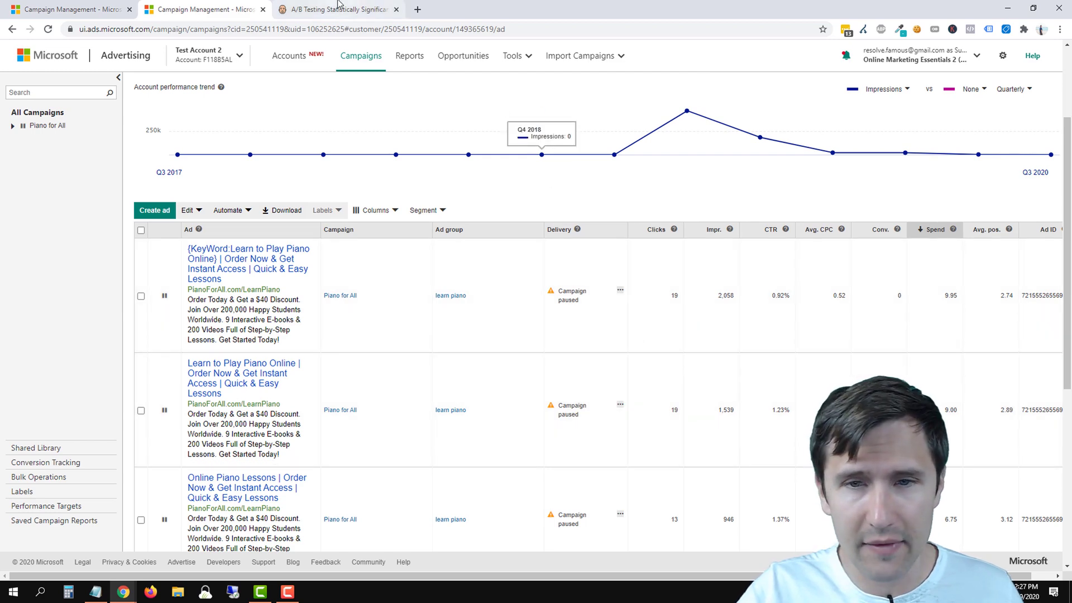
left_click(335, 9)
left_click(235, 8)
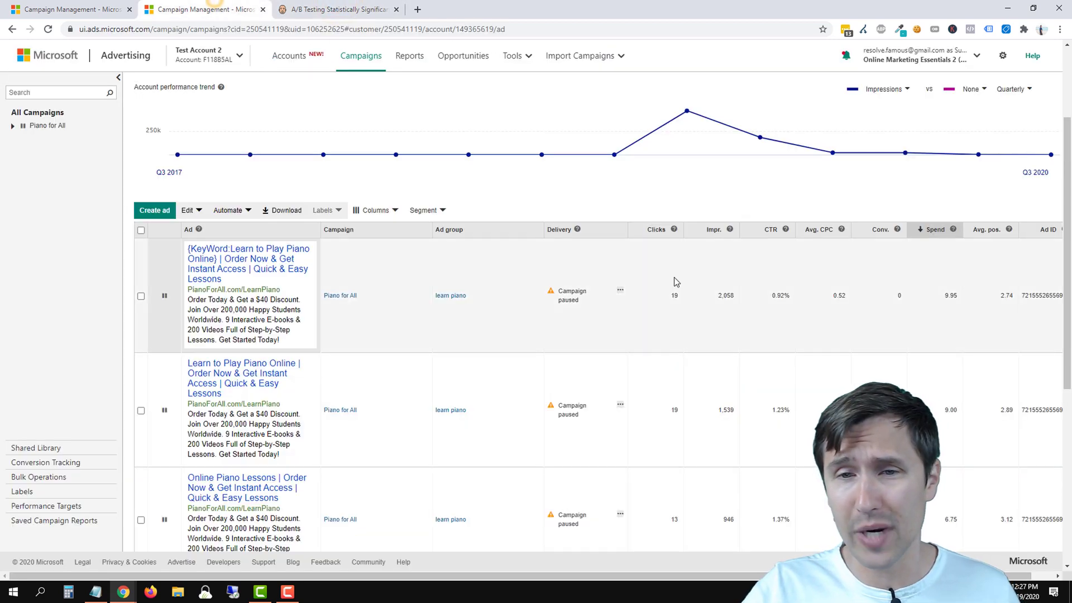
left_click(313, 9)
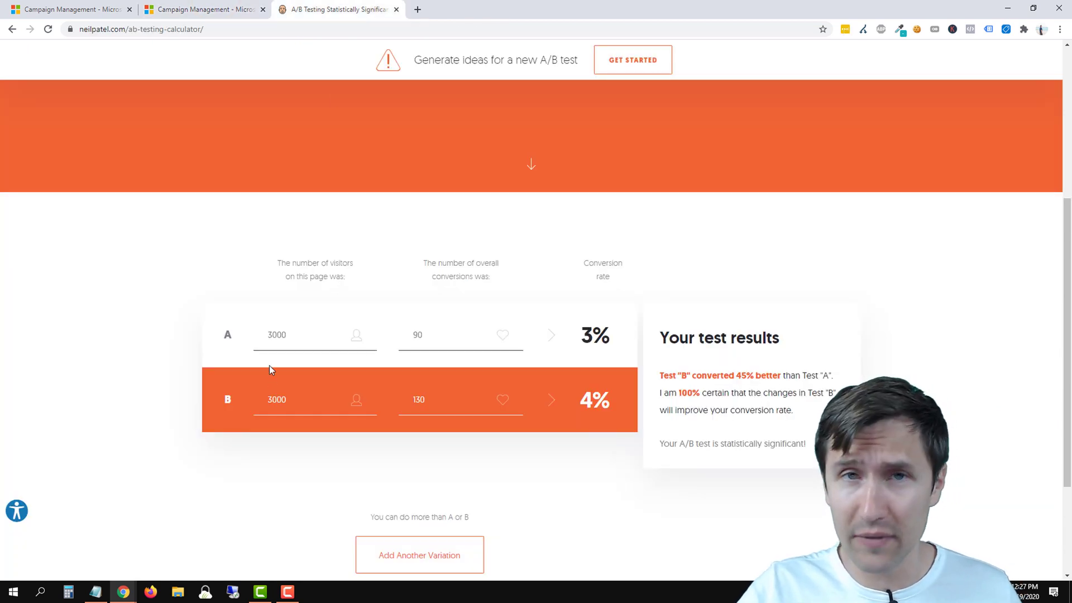
left_click(199, 6)
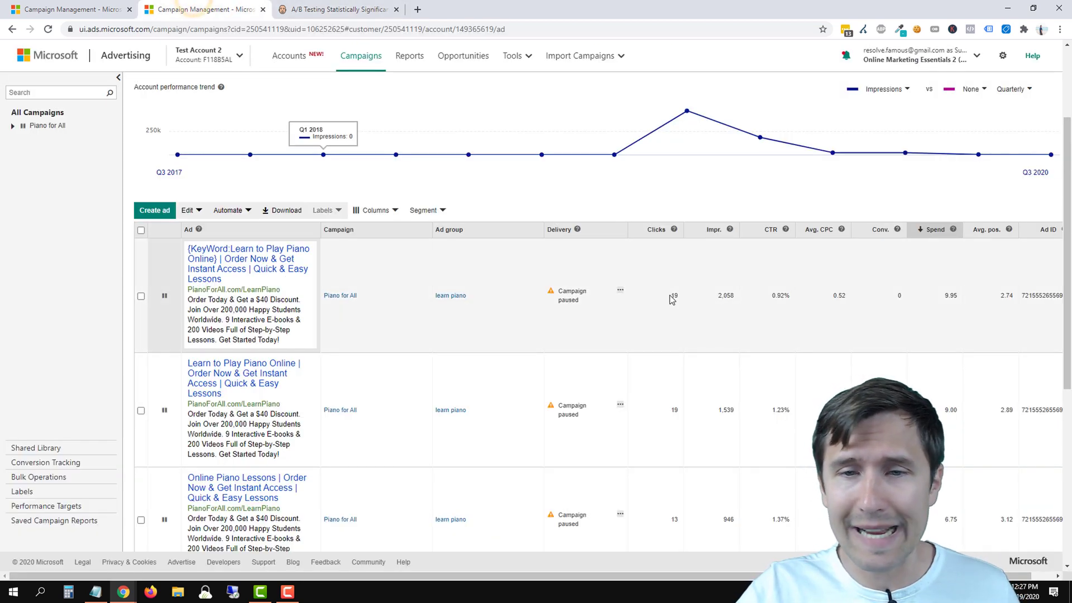
double_click(674, 296)
key("ctrl+c")
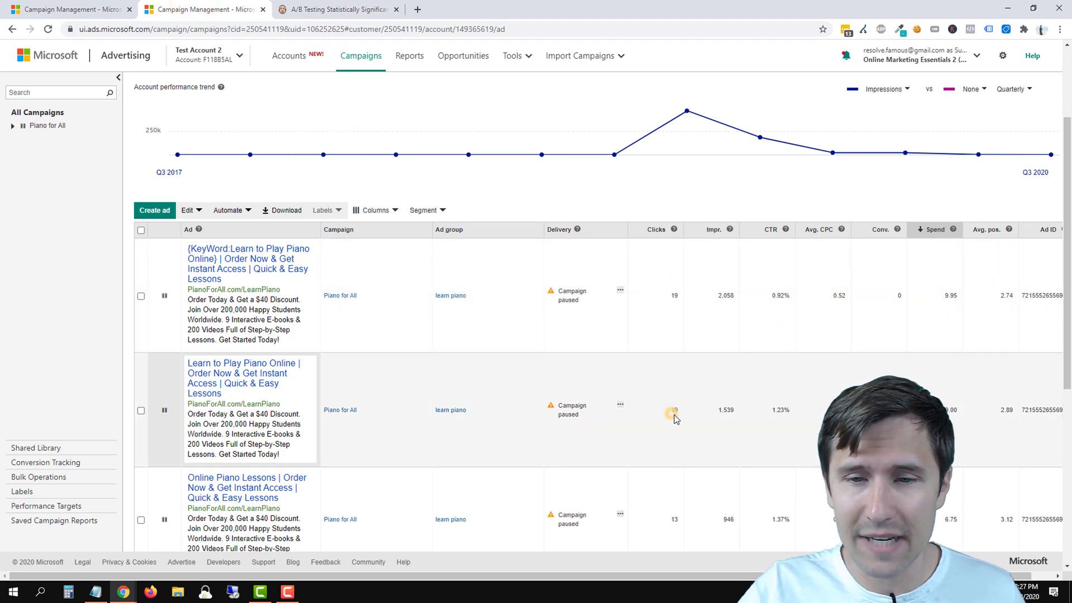
Step: Paste 19 as the visitor count for both variations A and B
left_click(335, 10)
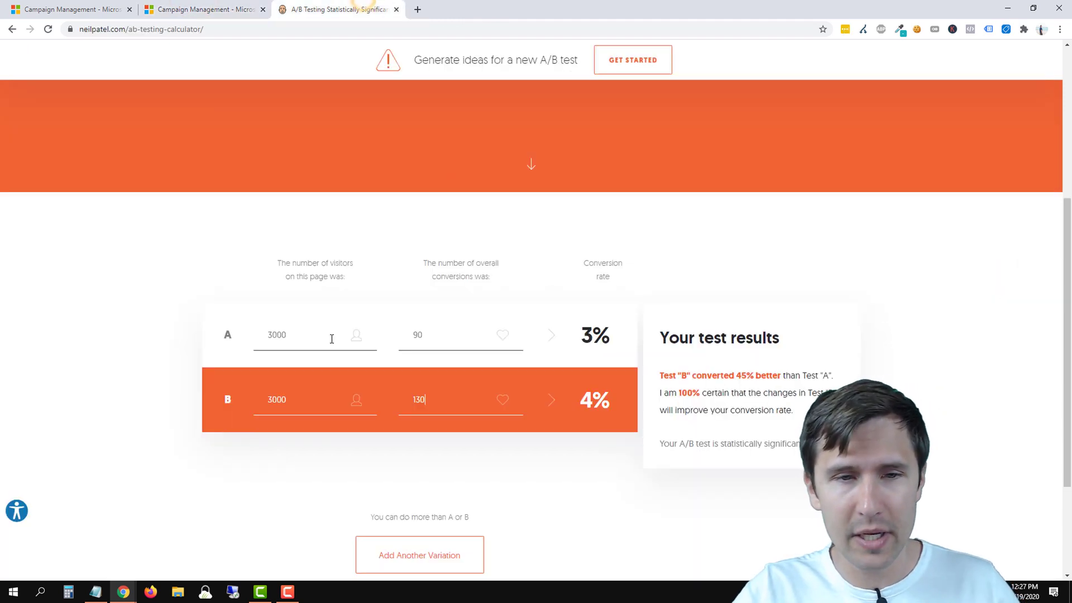
double_click(292, 334)
key("ctrl+v")
double_click(282, 398)
key("ctrl+v")
Step: Set B's conversions to 0 and raise A's conversions step by step from 0 to 3
double_click(408, 335)
type("0")
double_click(408, 400)
type("0")
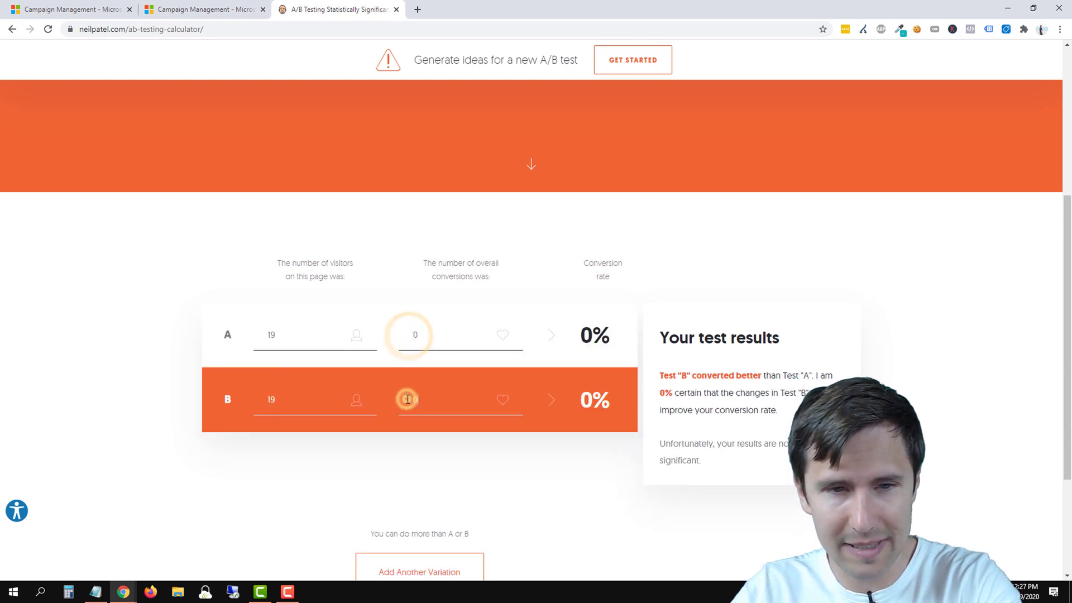
double_click(423, 335)
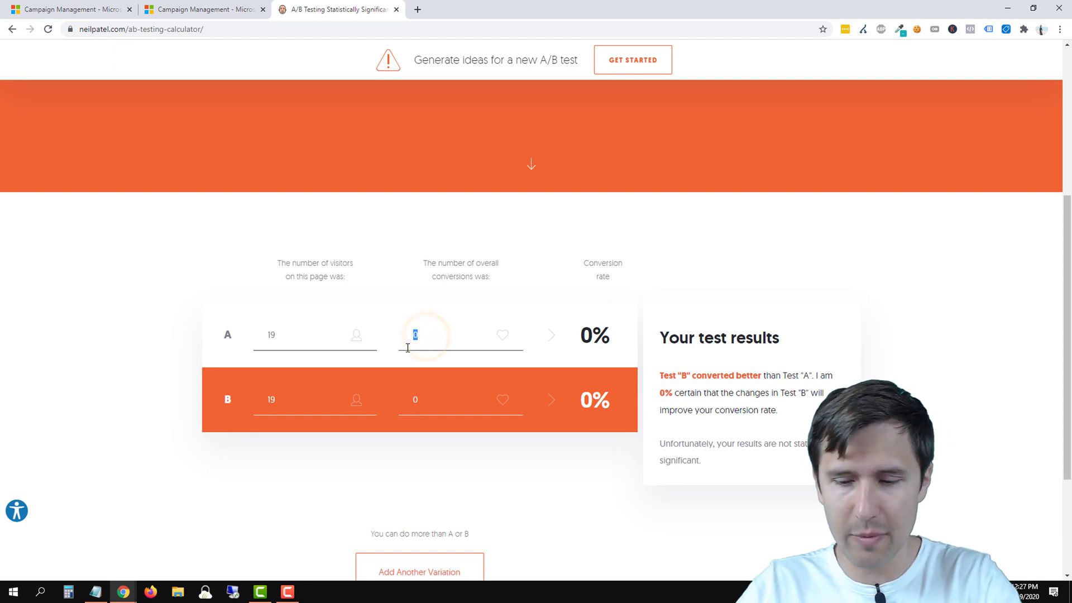
type("1")
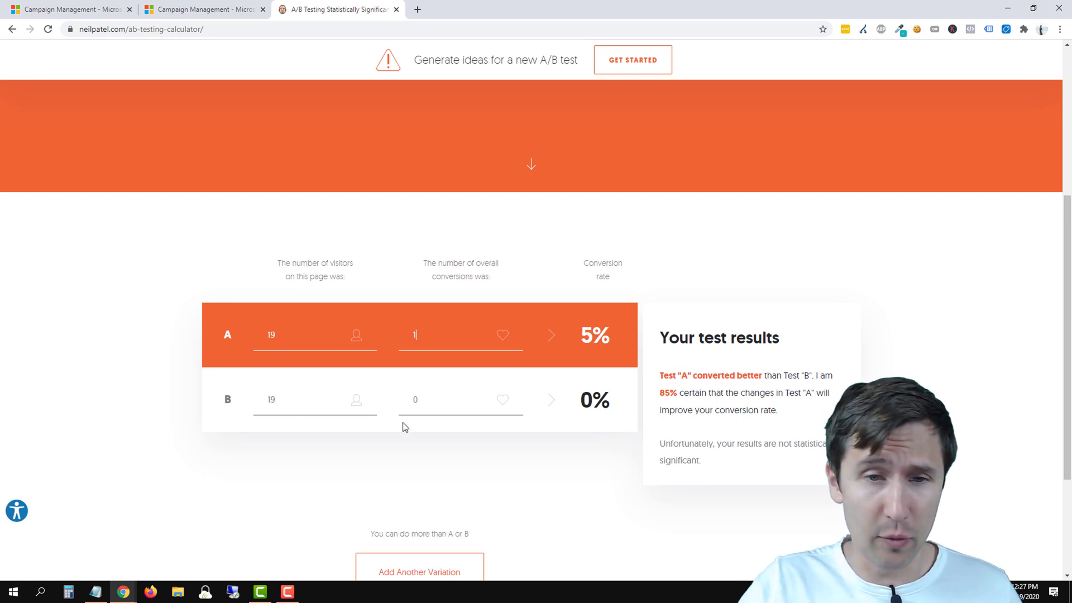
double_click(420, 335)
type("2")
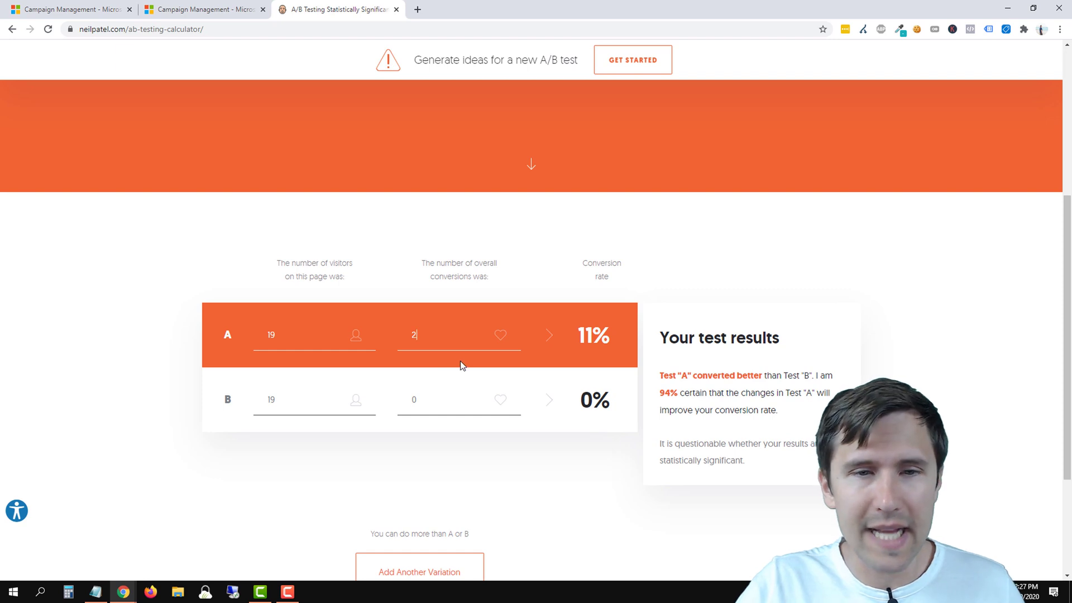
double_click(413, 334)
type("3")
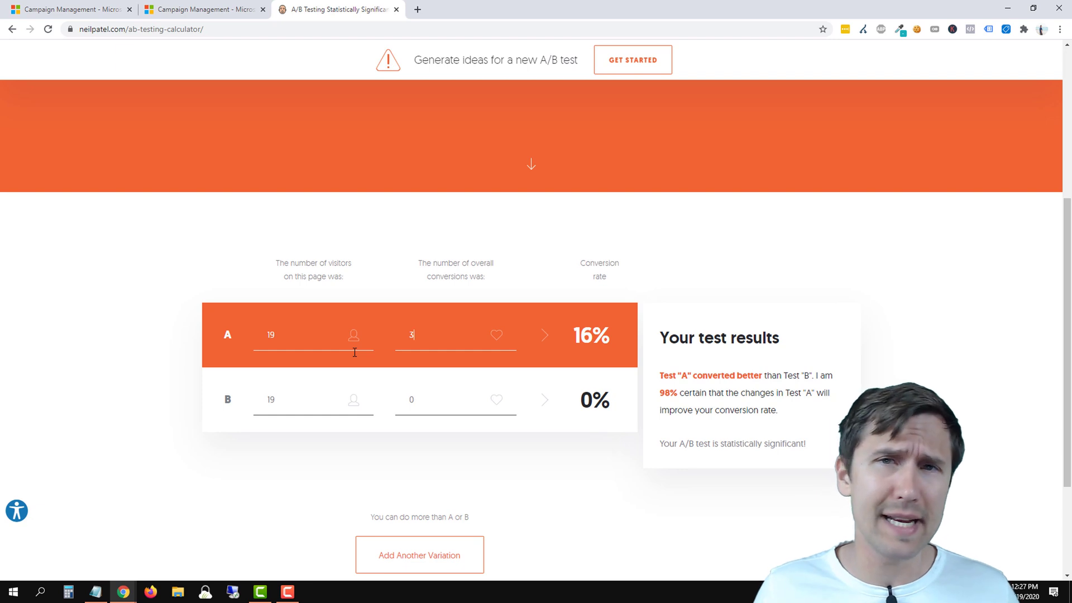
Step: Change variant B's conversions to 1, dropping certainty to 86%
double_click(429, 397)
type("1")
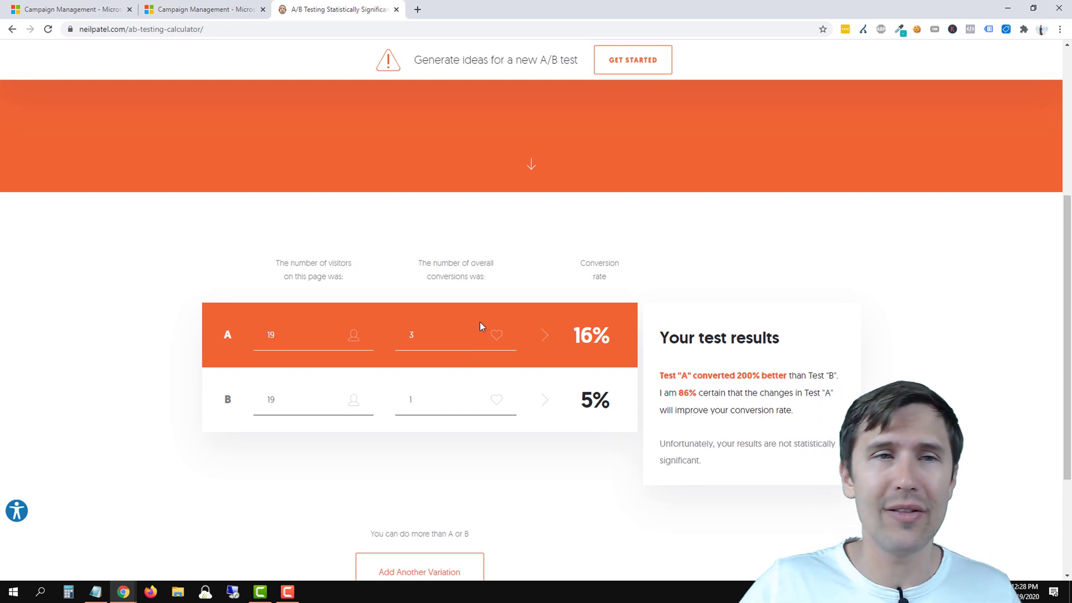
Step: Switch back to the Microsoft Advertising piano ads table
left_click(201, 10)
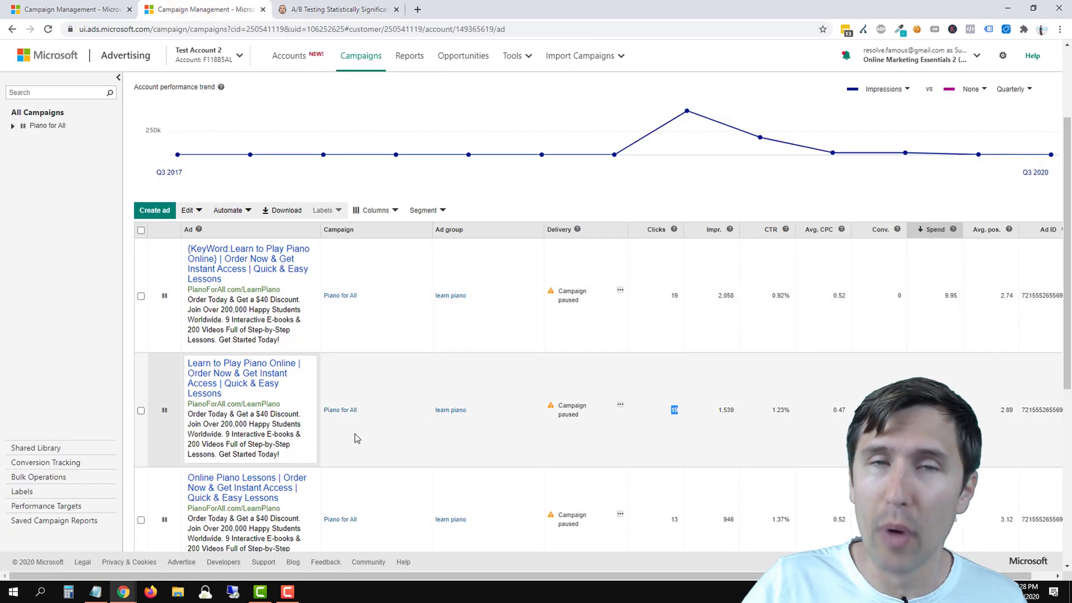